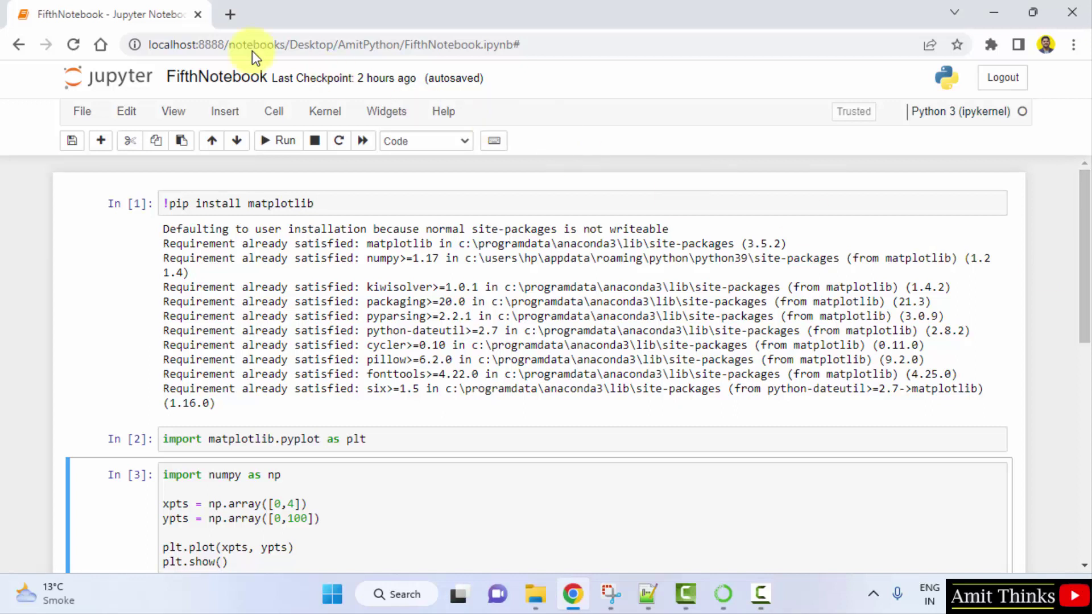
Browse the Jupyter home tab to Desktop/AmitPython, listing its five notebooks
{"action": "left_click", "coordinate": [289, 45]}
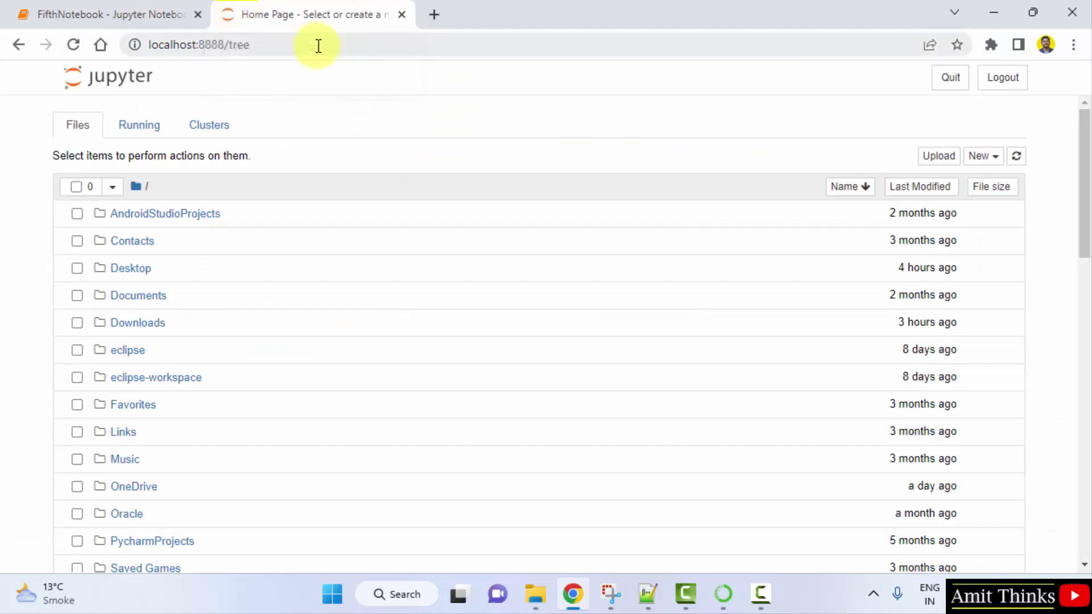
{"action": "left_click", "coordinate": [130, 267]}
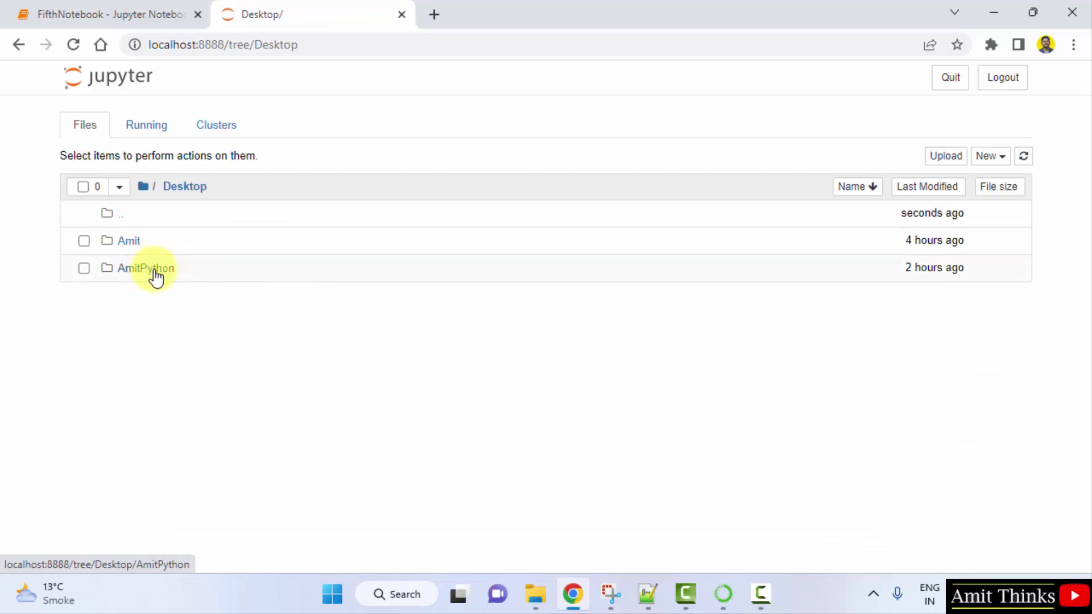
{"action": "left_click", "coordinate": [155, 273]}
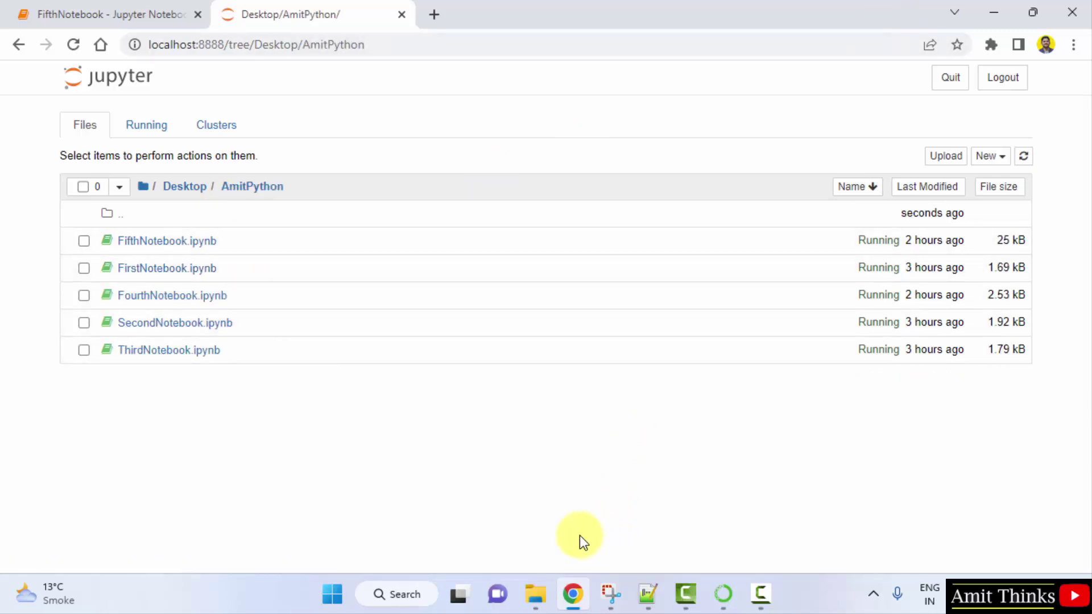
Open the AmitPython desktop folder in a maximized File Explorer window
{"action": "left_click", "coordinate": [994, 14]}
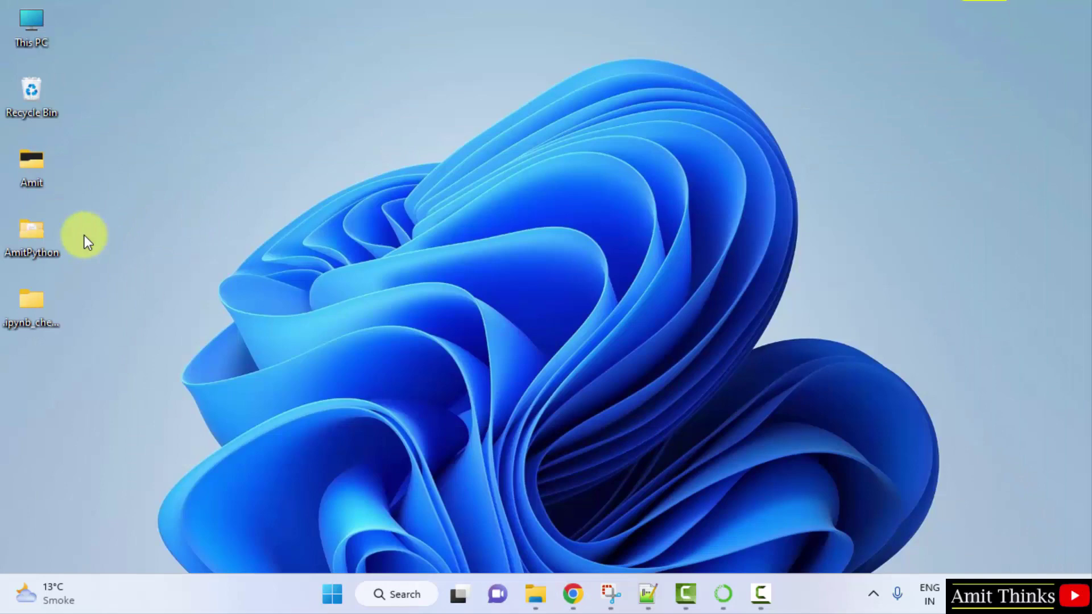
{"action": "double_click", "coordinate": [31, 237]}
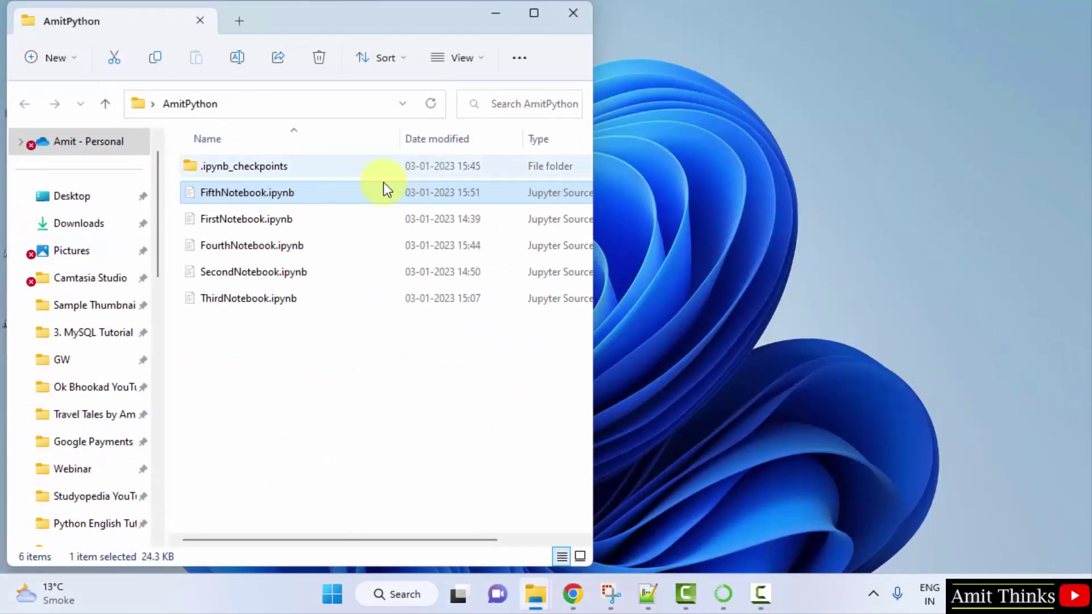
{"action": "left_click", "coordinate": [539, 14]}
{"action": "left_click", "coordinate": [378, 499]}
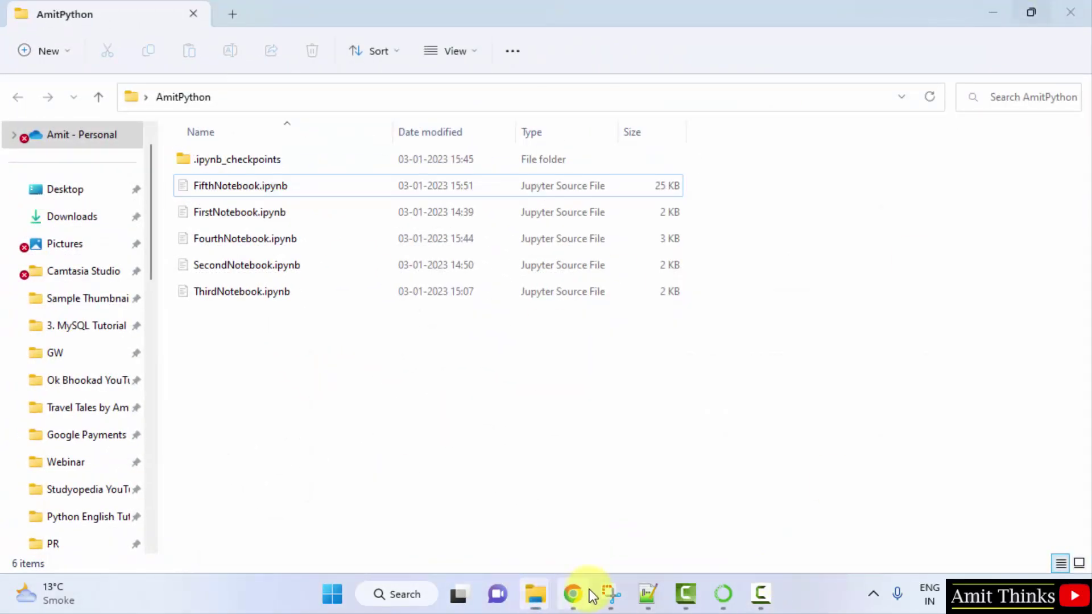
Return to Chrome and open ThirdNotebook.ipynb with its numpy cells and outputs
{"action": "left_click", "coordinate": [573, 594]}
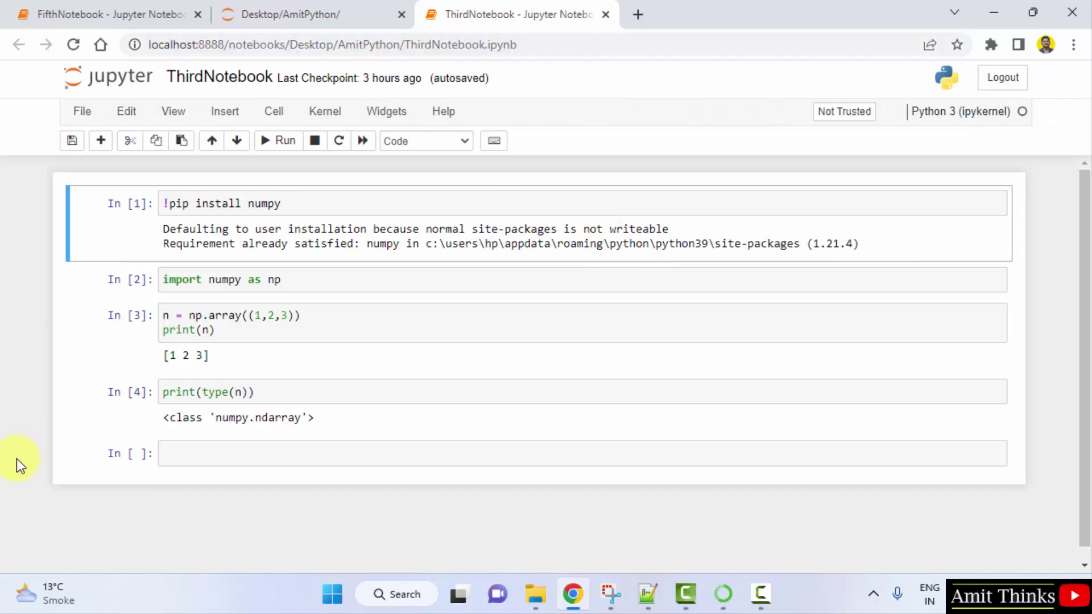
{"action": "left_click", "coordinate": [178, 333]}
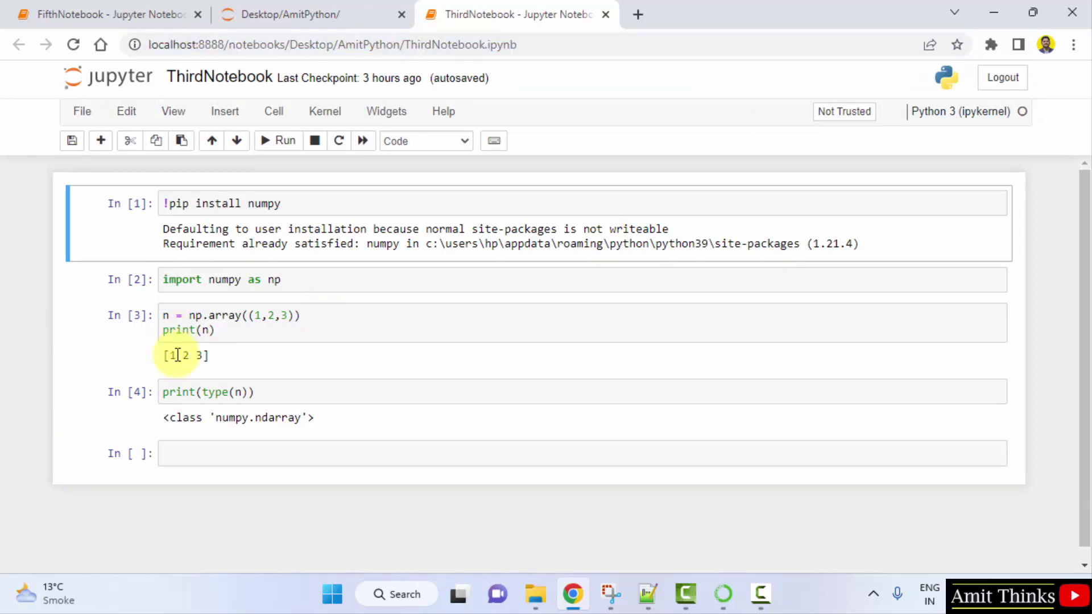